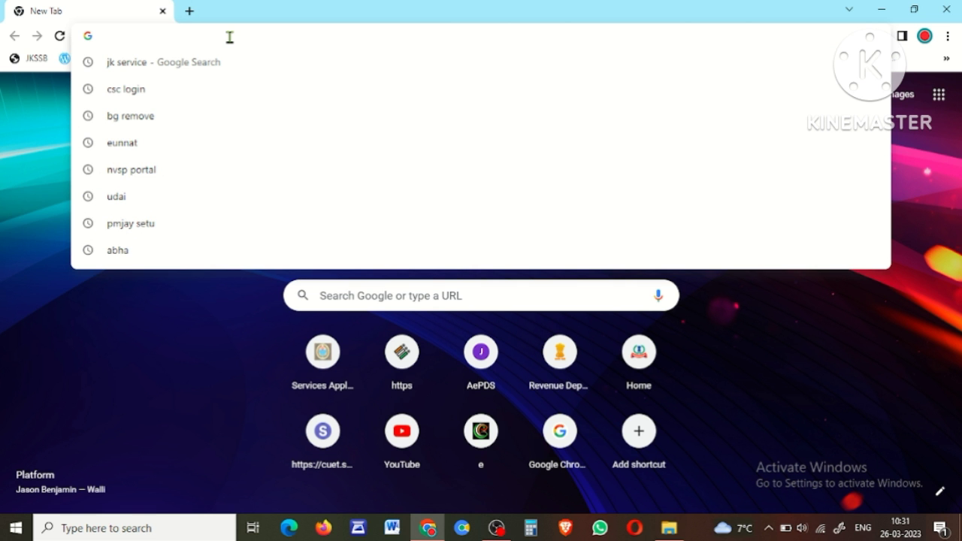
# Step: Go to the jkrevenue.nic.in Revenue Department website
pyautogui.write('jkr')
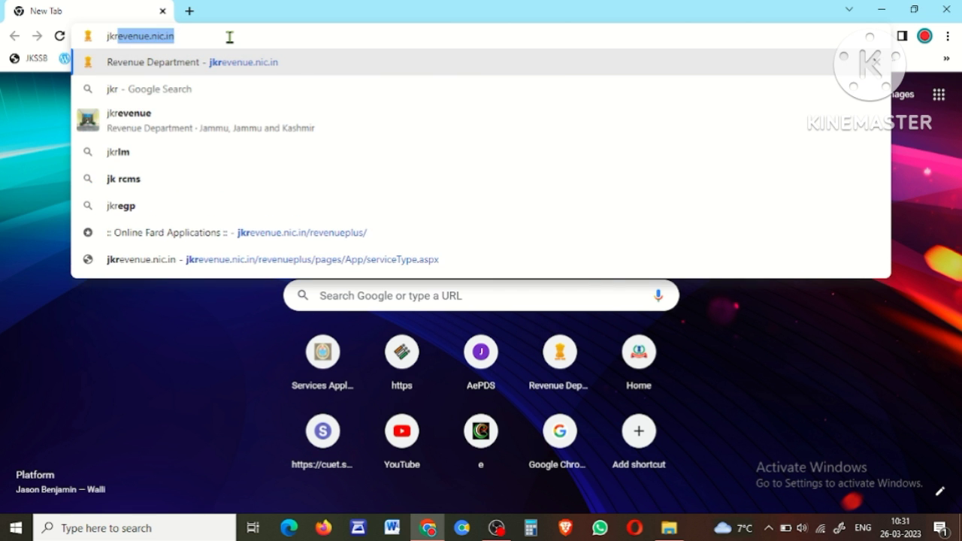
pyautogui.press('Right')
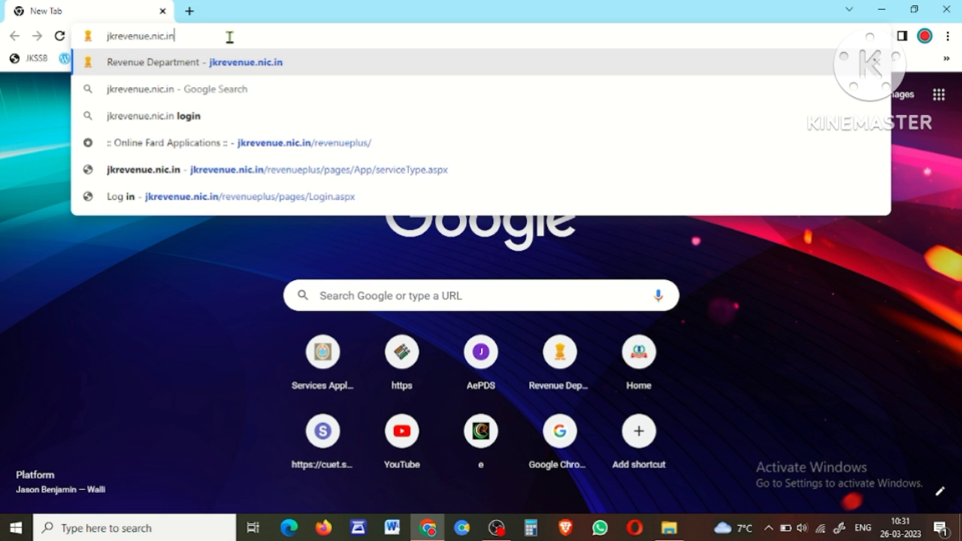
pyautogui.press('Return')
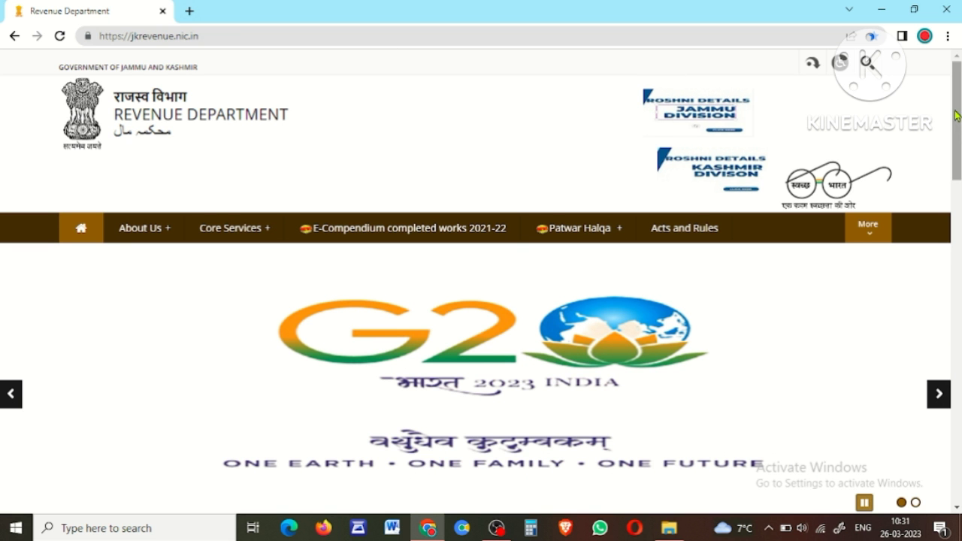
pyautogui.moveTo(956, 115); pyautogui.dragTo(956, 212)
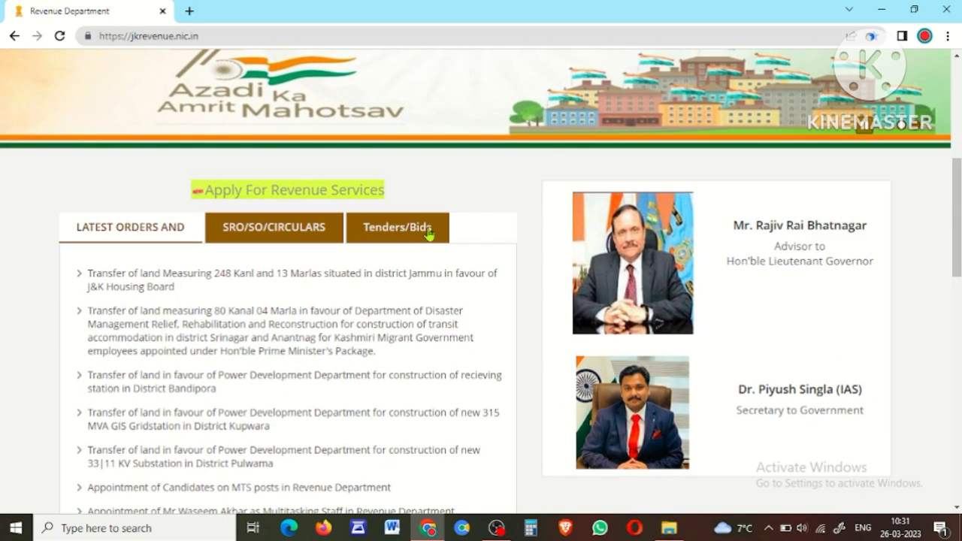
# Step: Open the 'Apply For Revenue Services' Online Fard Applications portal in a new tab
pyautogui.click(294, 192)
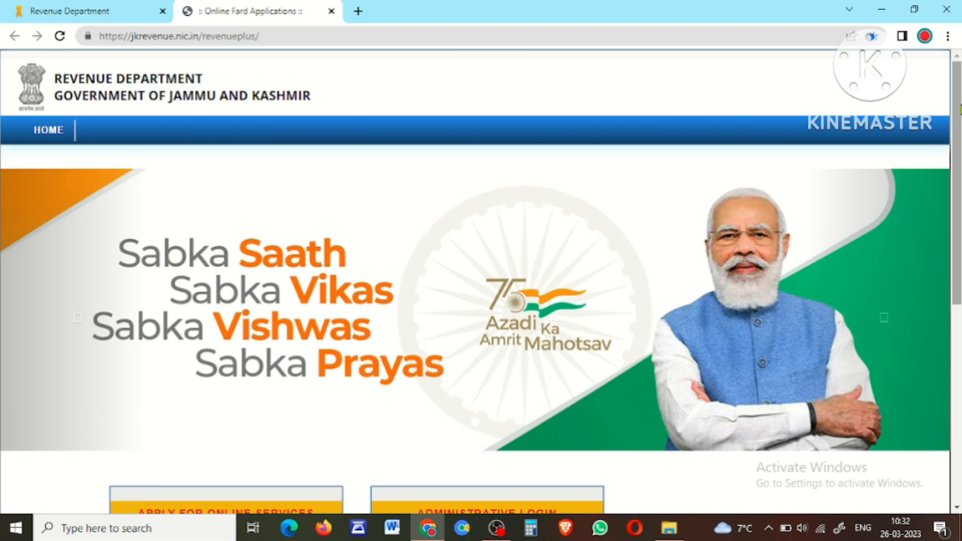
pyautogui.scroll(-2, 960, 139)
pyautogui.scroll(-3, 960, 140)
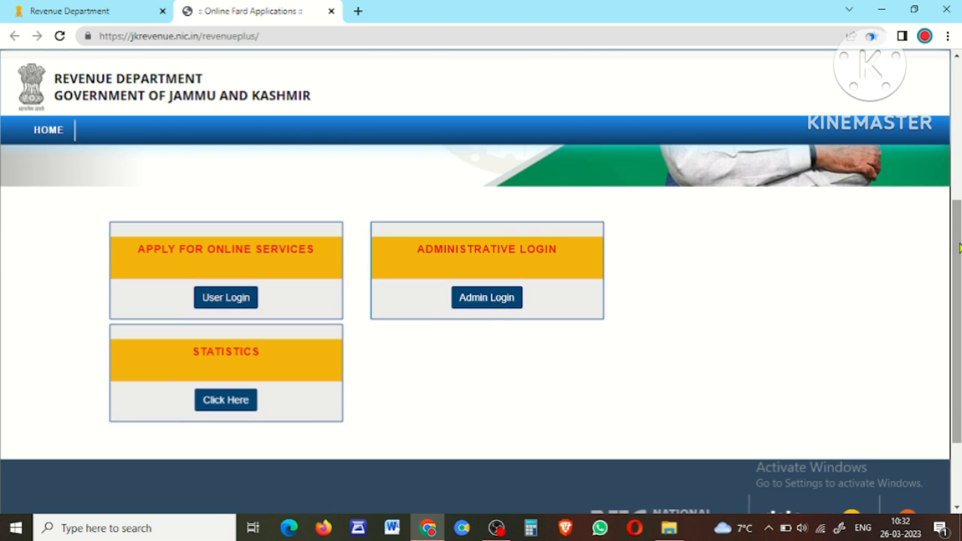
# Step: Log in via User Login with the registered email, mobile number, captcha and received OTP
pyautogui.click(225, 299)
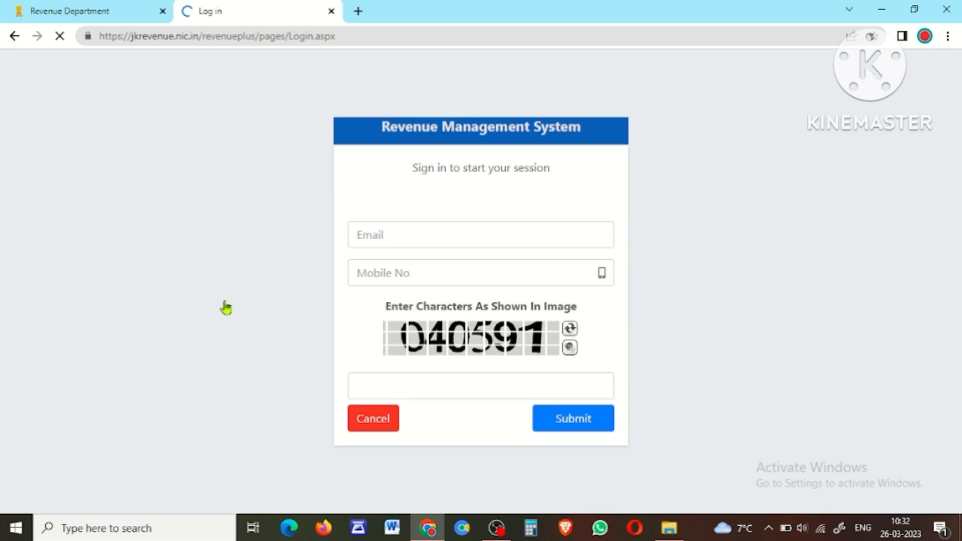
pyautogui.click(486, 229)
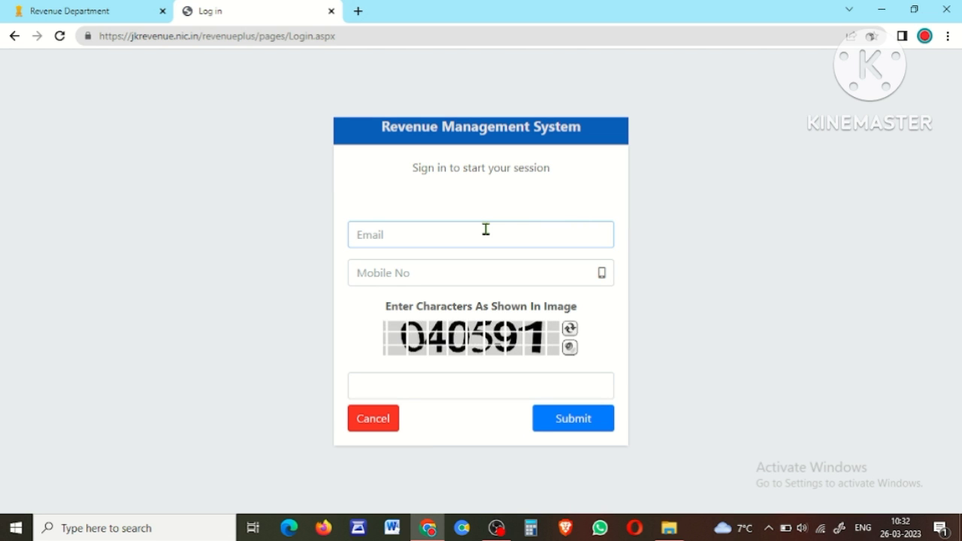
pyautogui.click(467, 272)
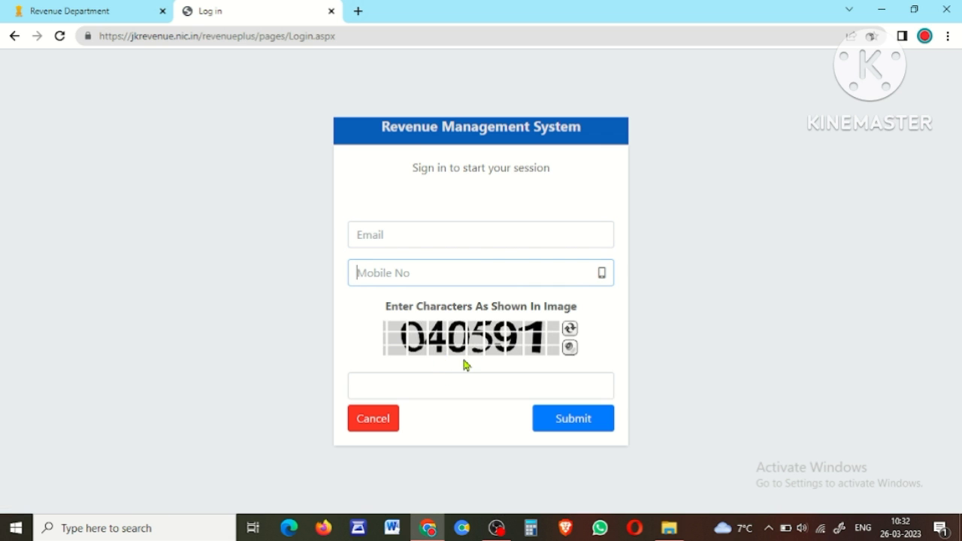
pyautogui.click(428, 388)
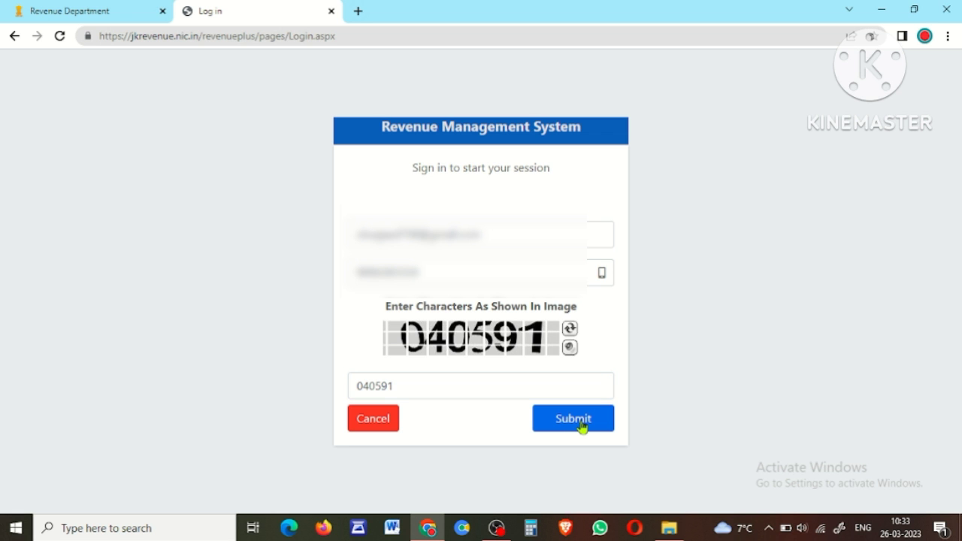
pyautogui.click(582, 427)
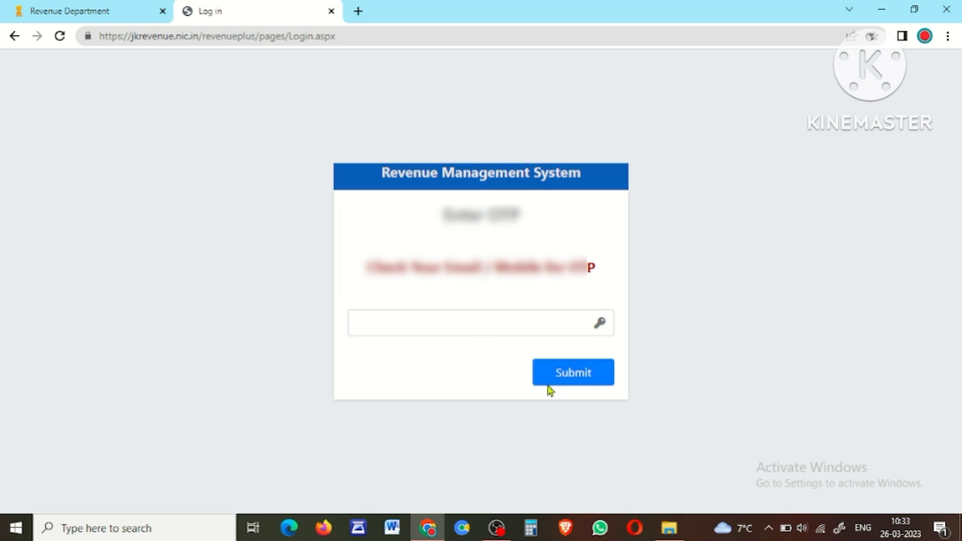
pyautogui.click(454, 323)
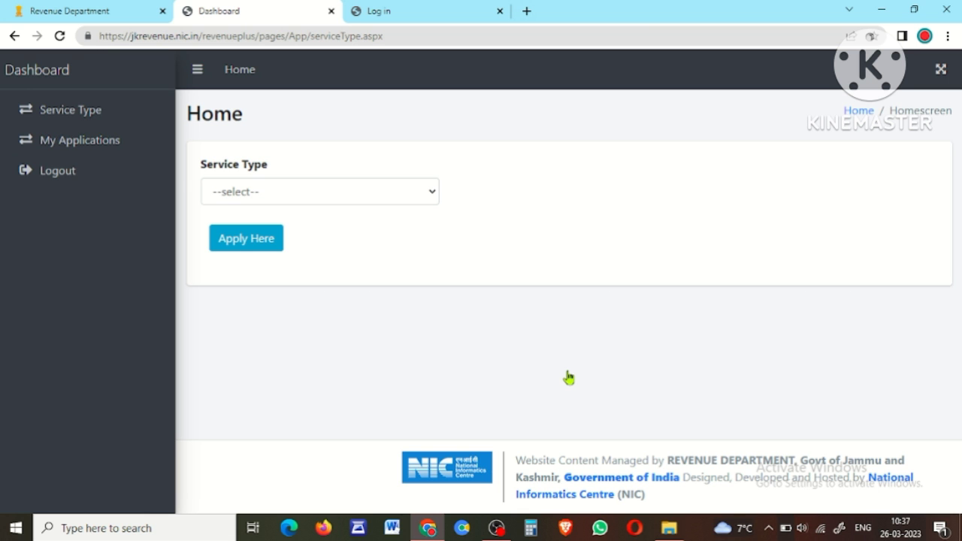
# Step: Choose Extract of Jamabandi, district Baramulla and tehsil Tangmarg, then Apply Here
pyautogui.click(390, 193)
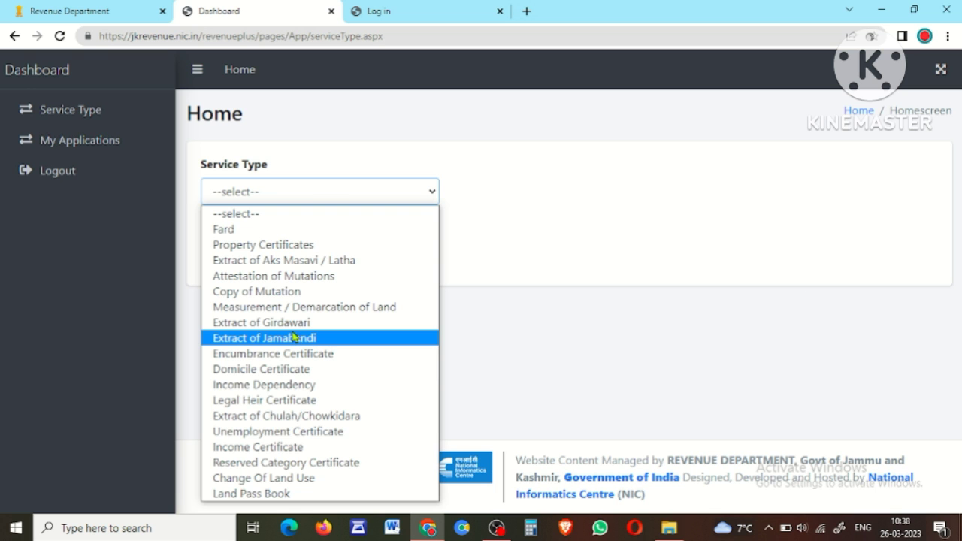
pyautogui.click(292, 336)
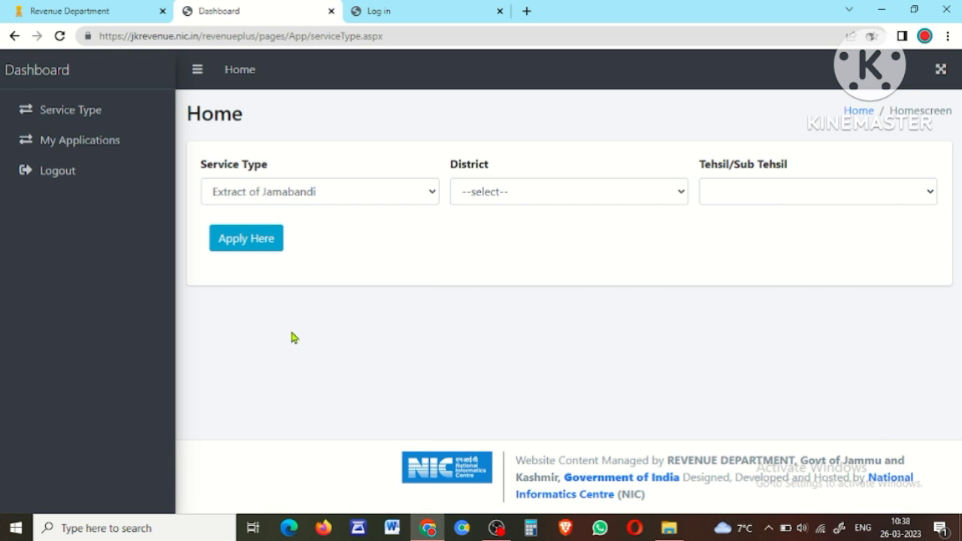
pyautogui.click(621, 194)
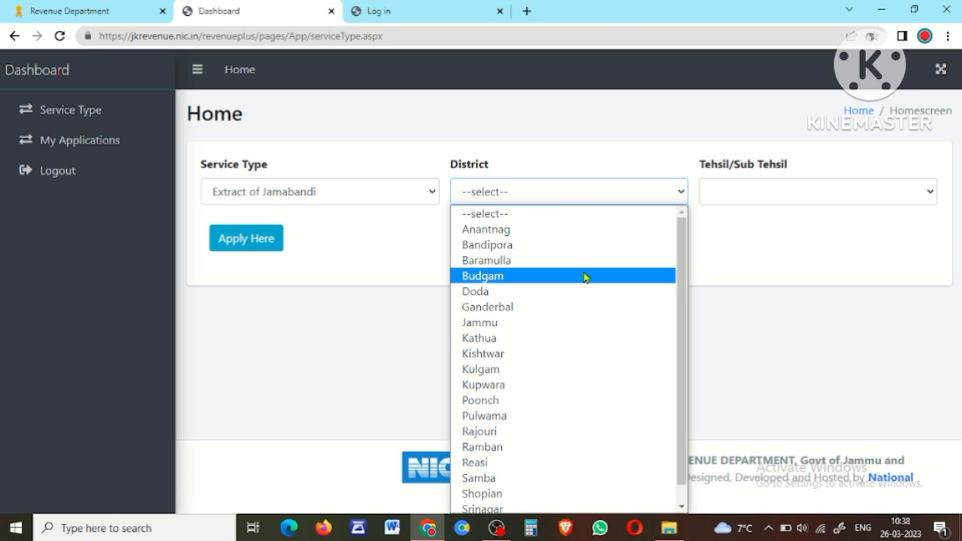
pyautogui.click(583, 261)
pyautogui.click(798, 194)
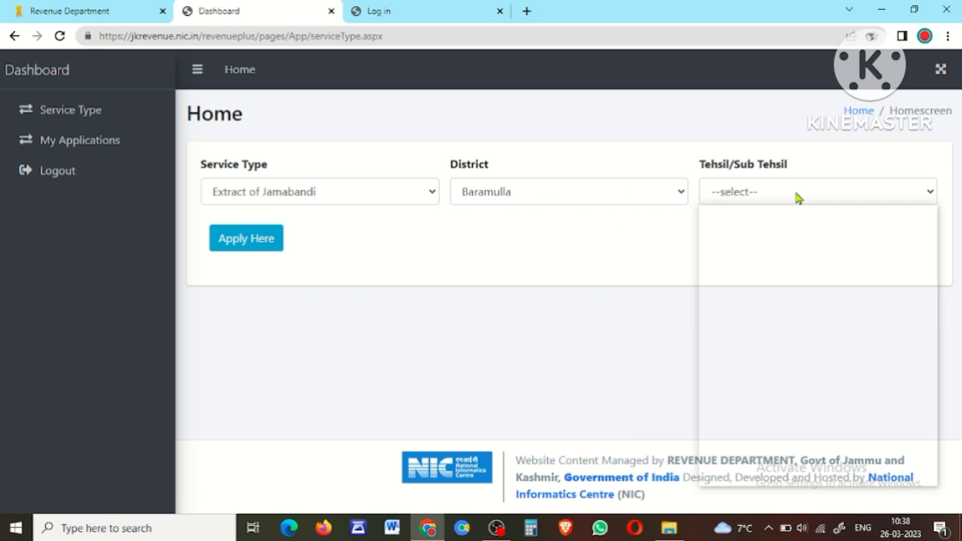
pyautogui.click(736, 423)
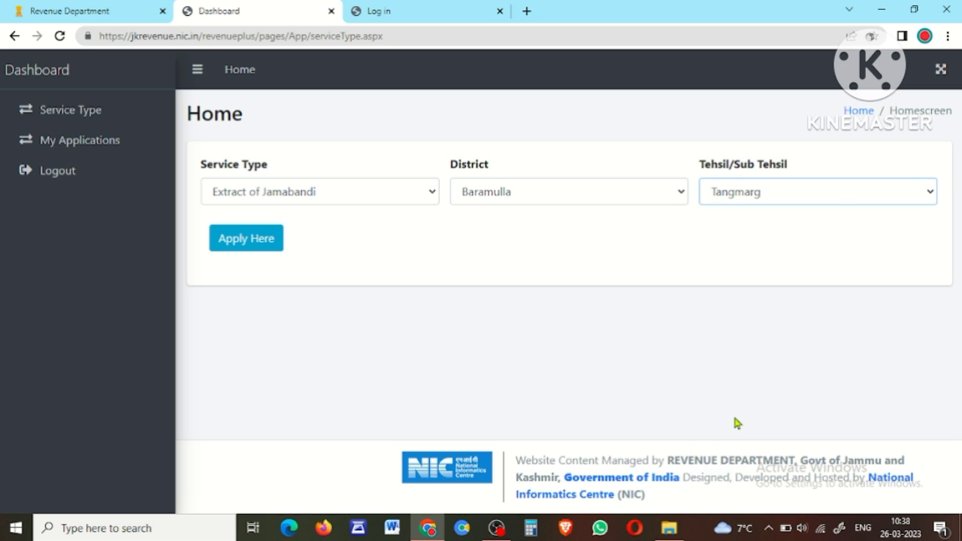
pyautogui.click(240, 239)
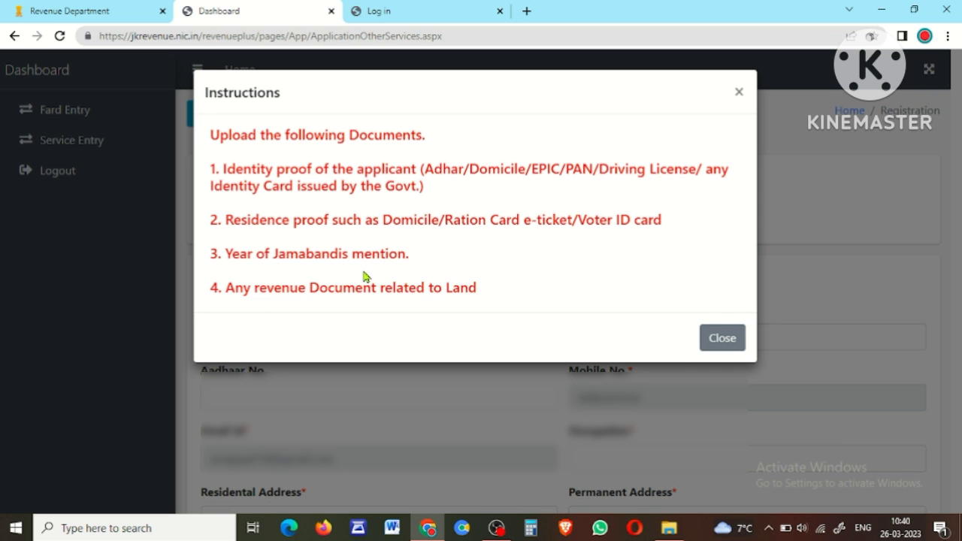
pyautogui.click(725, 342)
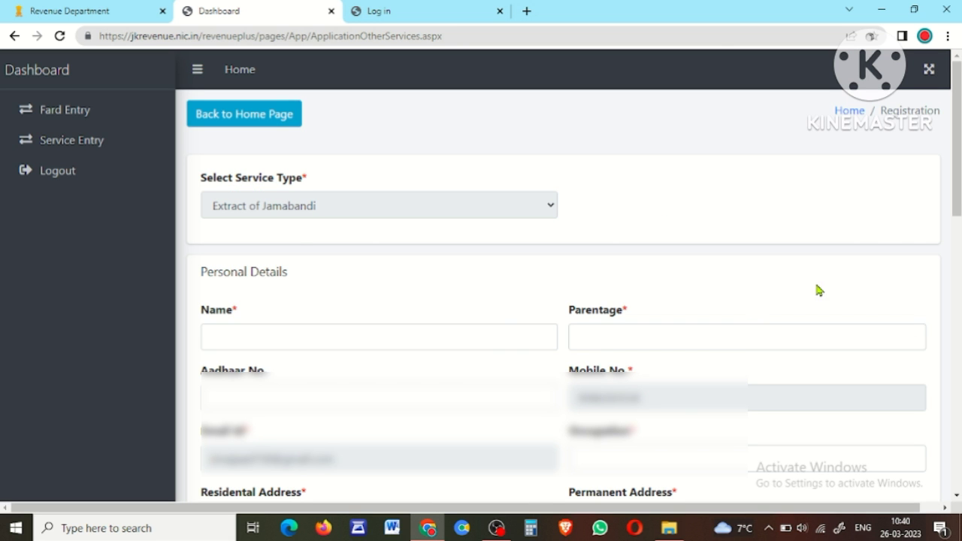
pyautogui.click(495, 342)
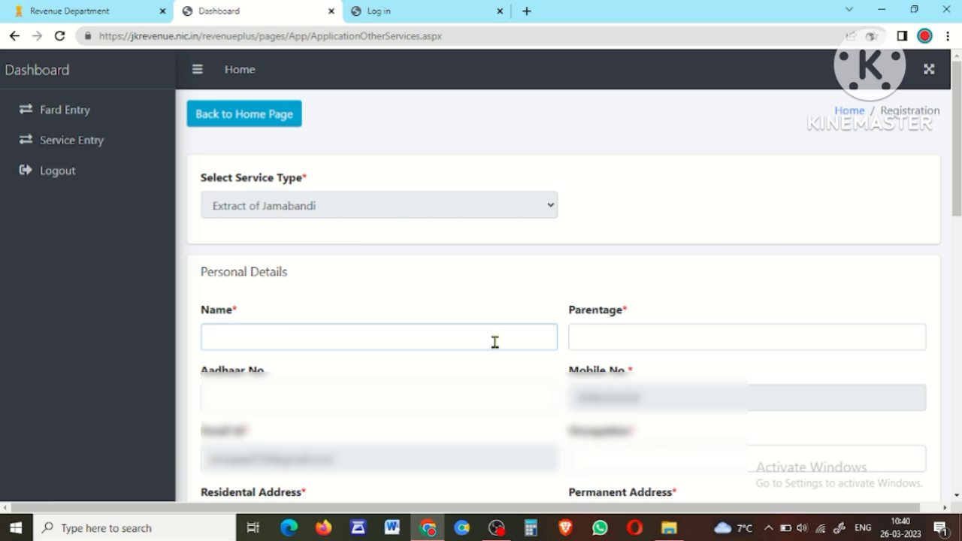
pyautogui.scroll(-2, 495, 342)
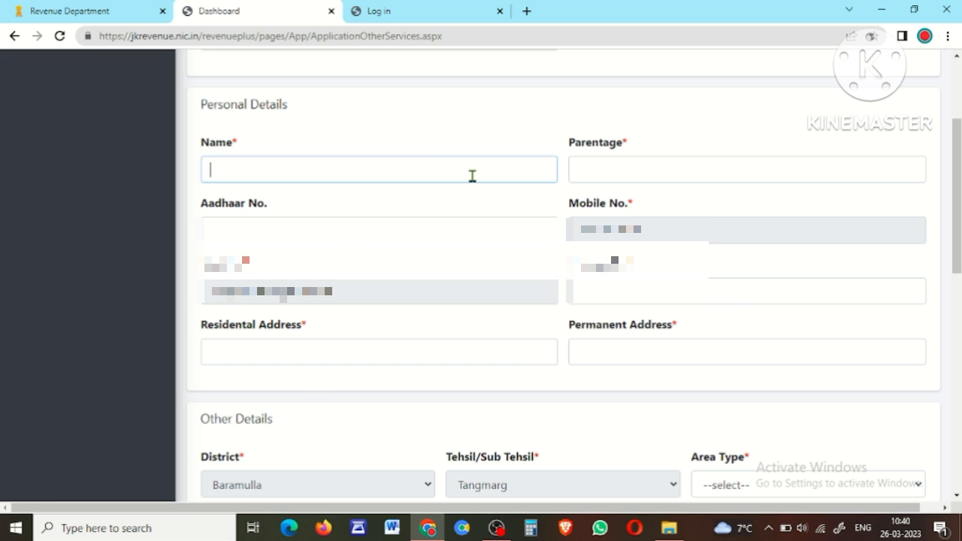
pyautogui.click(637, 175)
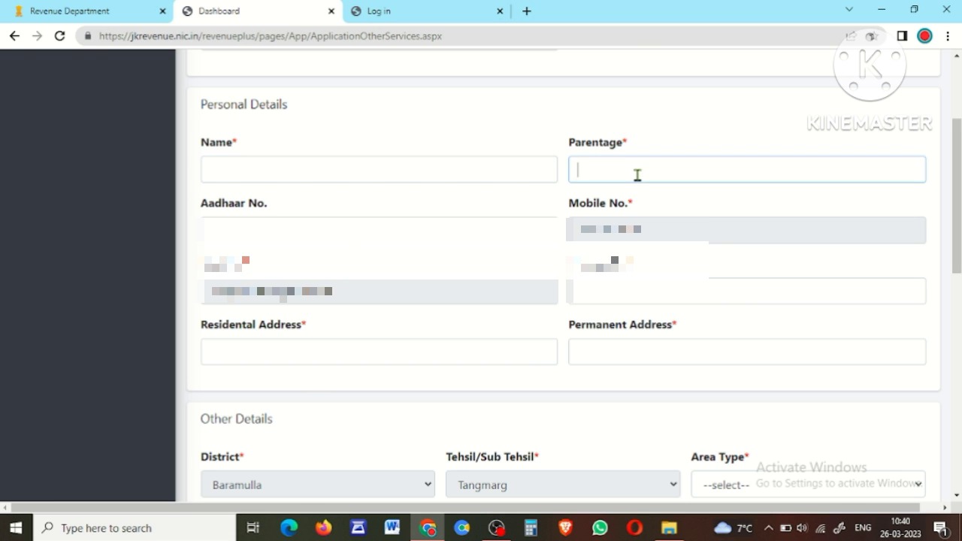
pyautogui.click(436, 229)
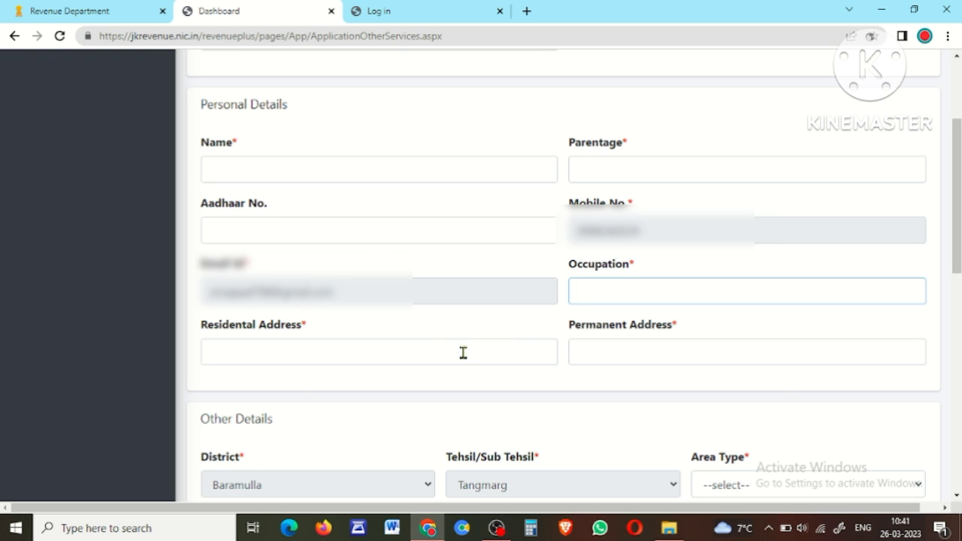
pyautogui.click(435, 353)
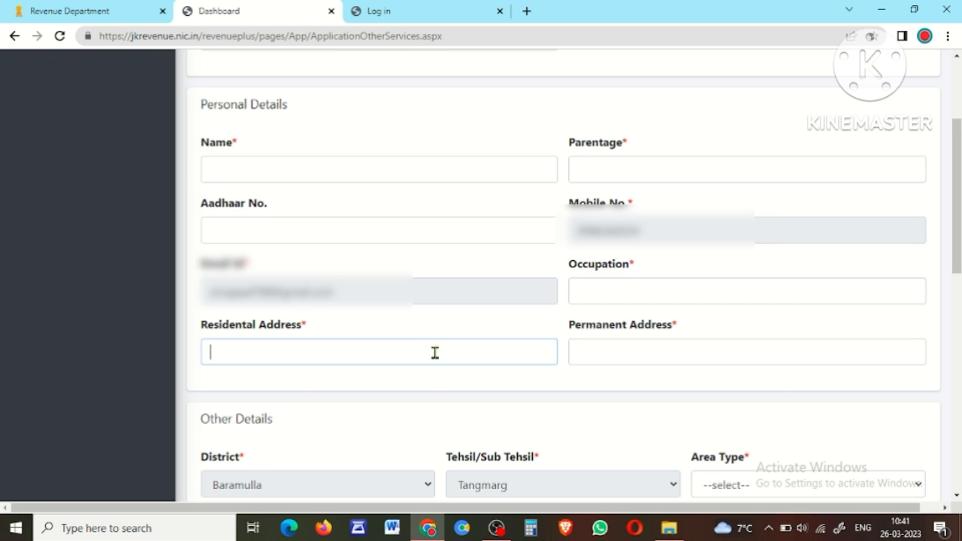
pyautogui.click(640, 360)
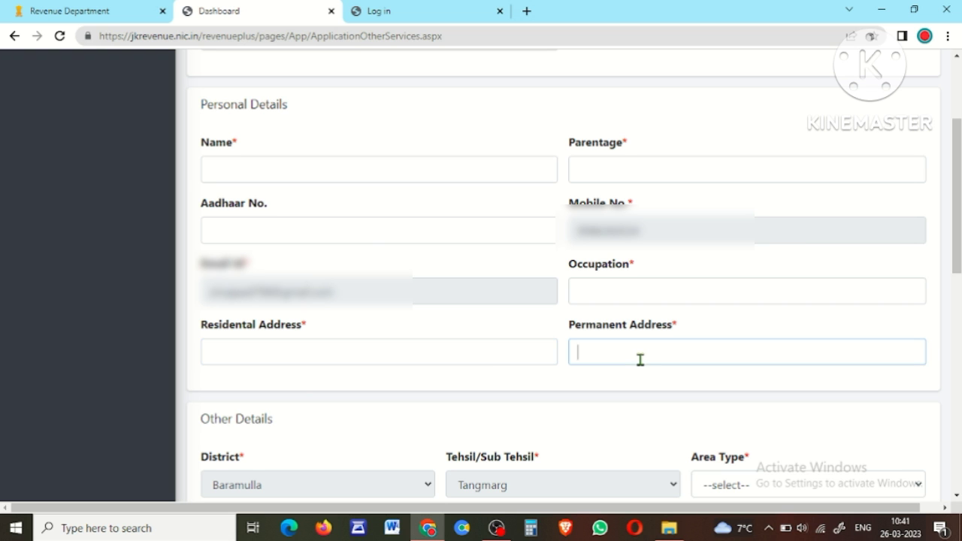
pyautogui.click(490, 358)
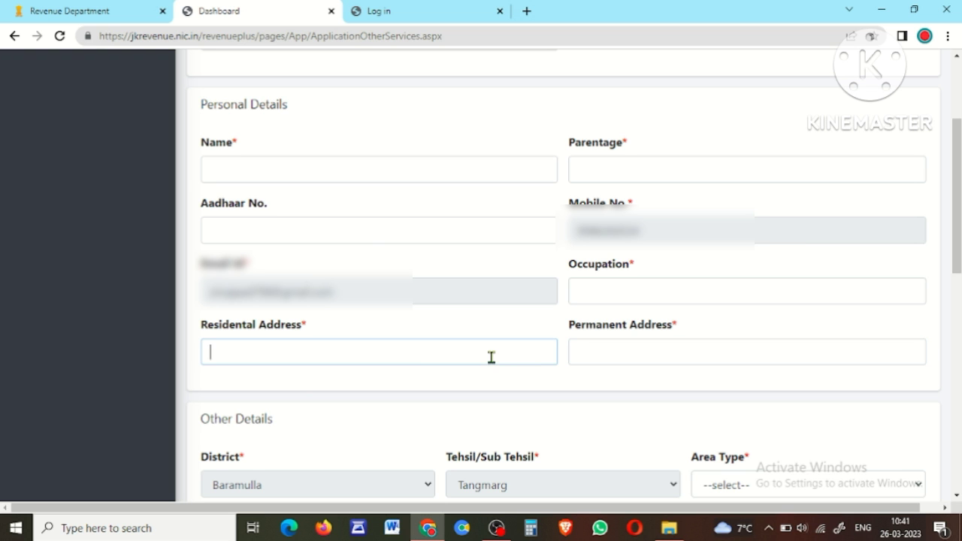
pyautogui.click(645, 360)
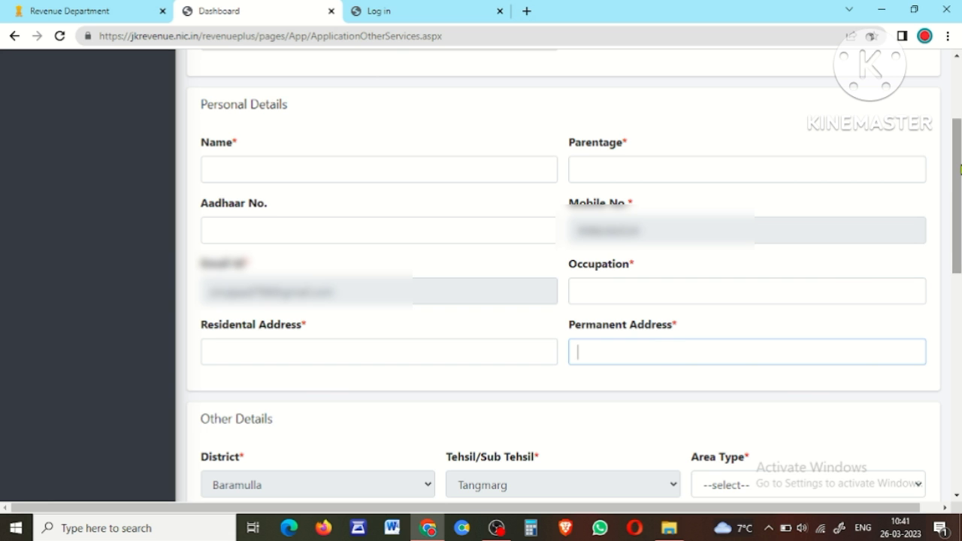
pyautogui.moveTo(958, 169); pyautogui.dragTo(957, 291)
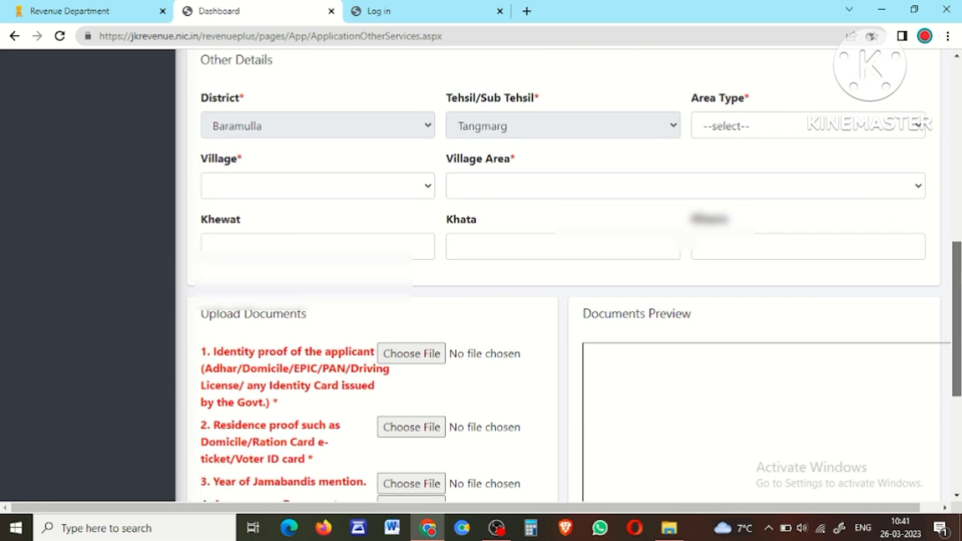
# Step: Set Area Type to Rural, Village to Treran, and pick the village area
pyautogui.click(766, 120)
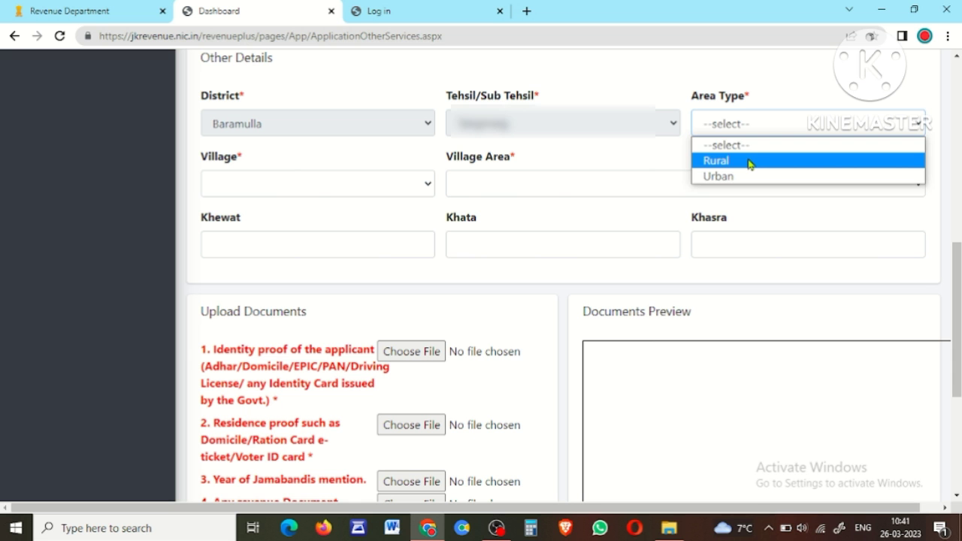
pyautogui.click(749, 162)
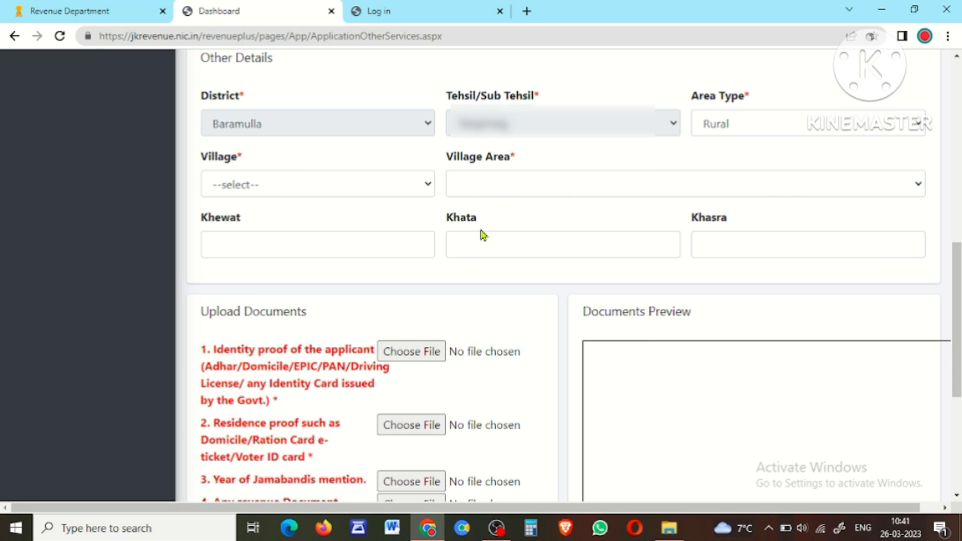
pyautogui.click(356, 186)
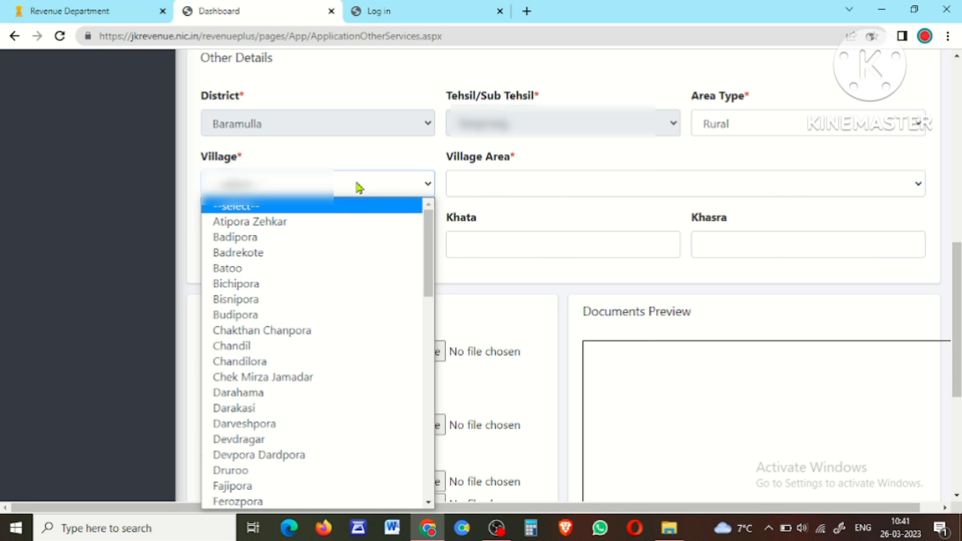
pyautogui.write('tr')
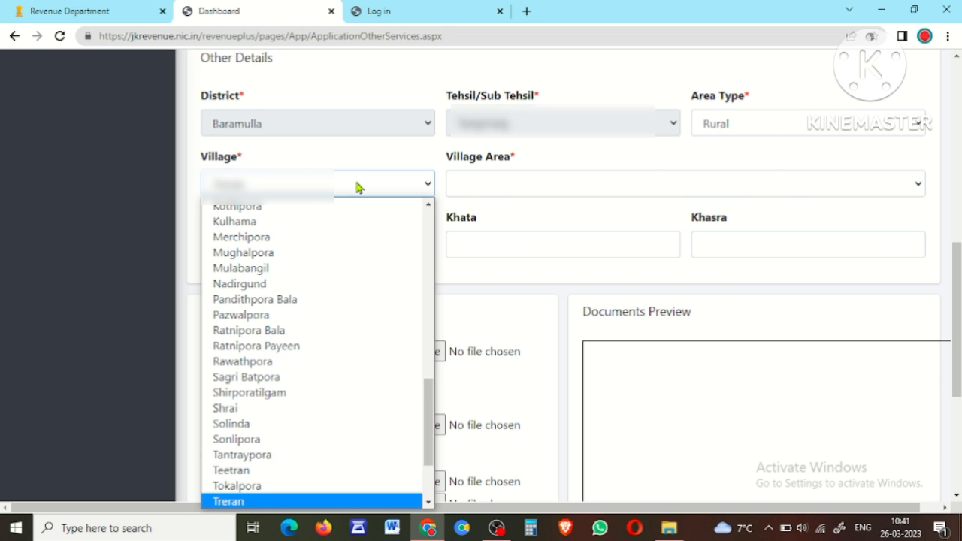
pyautogui.press('Return')
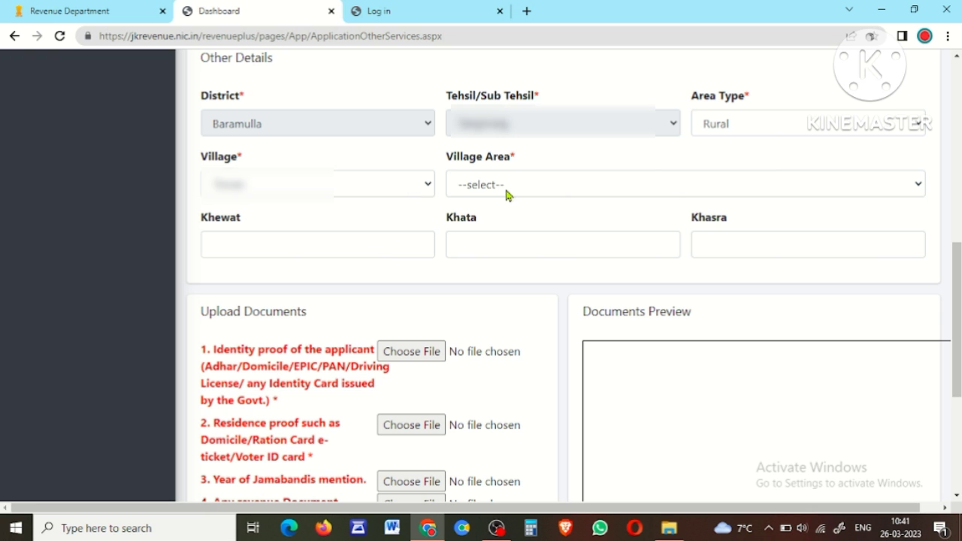
pyautogui.click(359, 247)
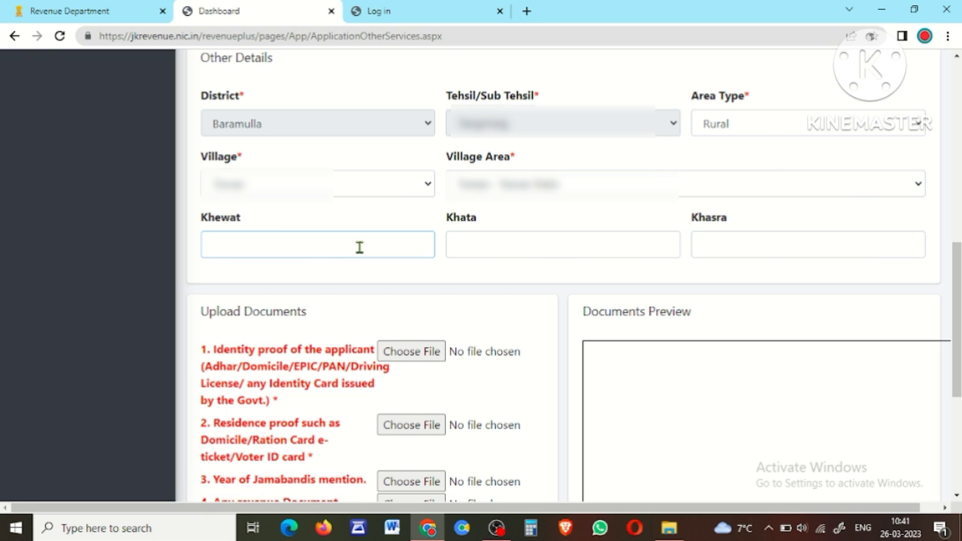
# Step: Enter Khewat 03 and fill the Khata and Khasra fields
pyautogui.write('03')
pyautogui.click(568, 254)
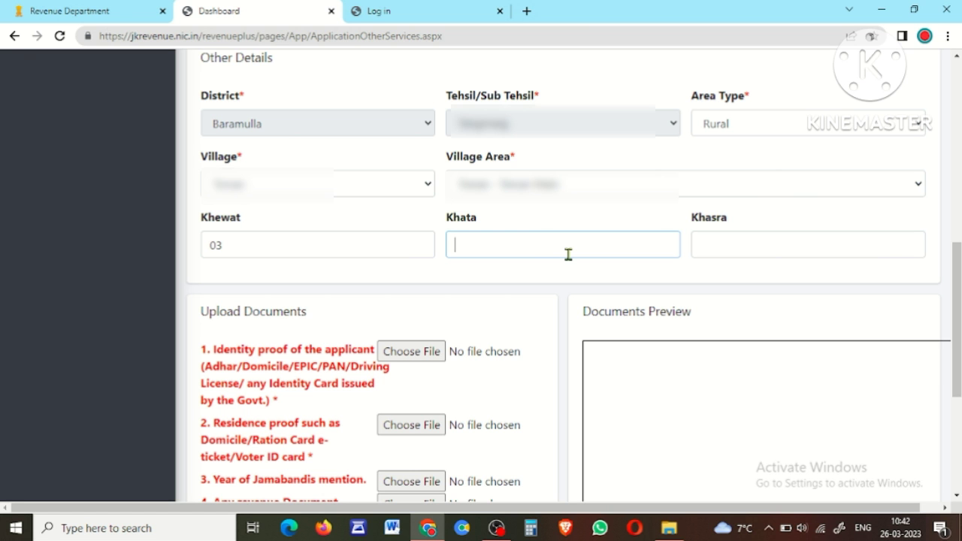
pyautogui.click(761, 238)
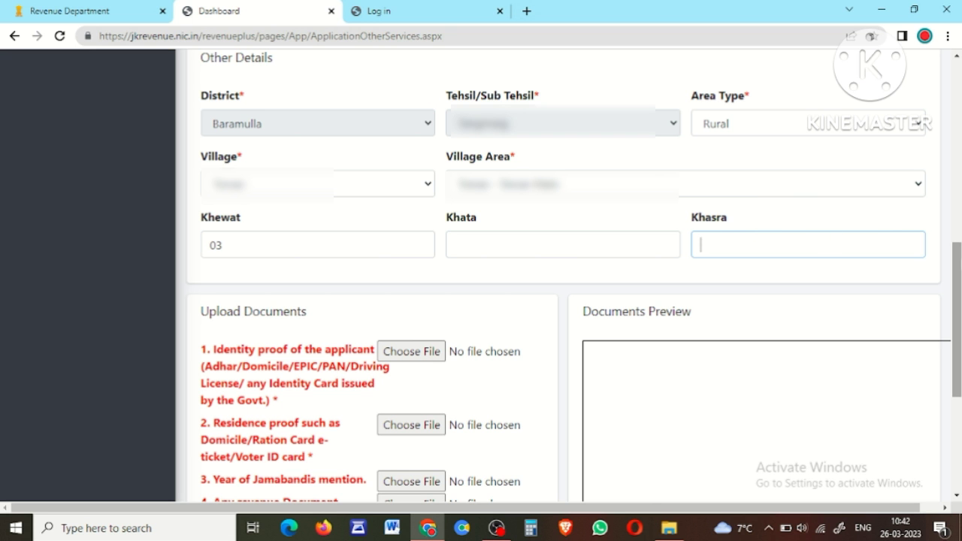
pyautogui.scroll(-3, 419, 105)
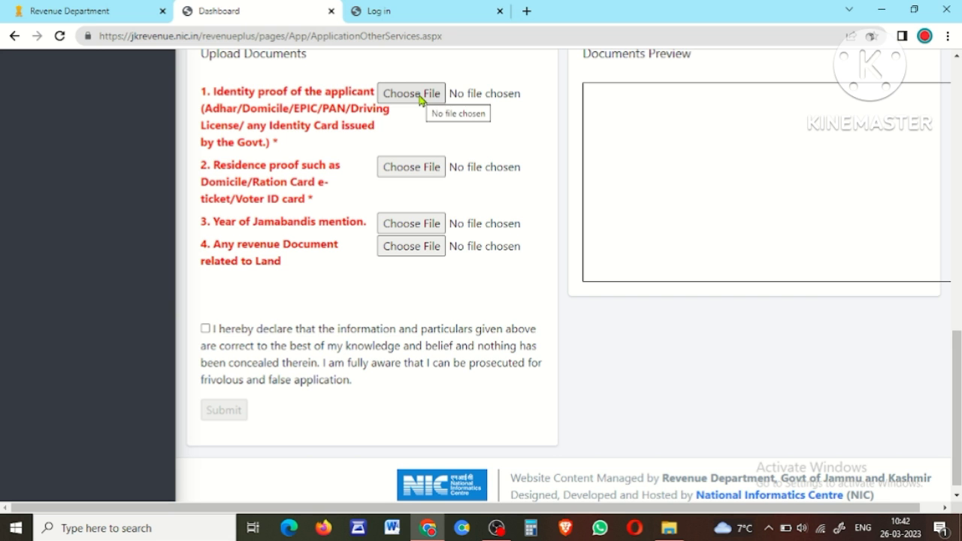
# Step: Attach the identity proof file and tick the declaration checkbox
pyautogui.click(419, 97)
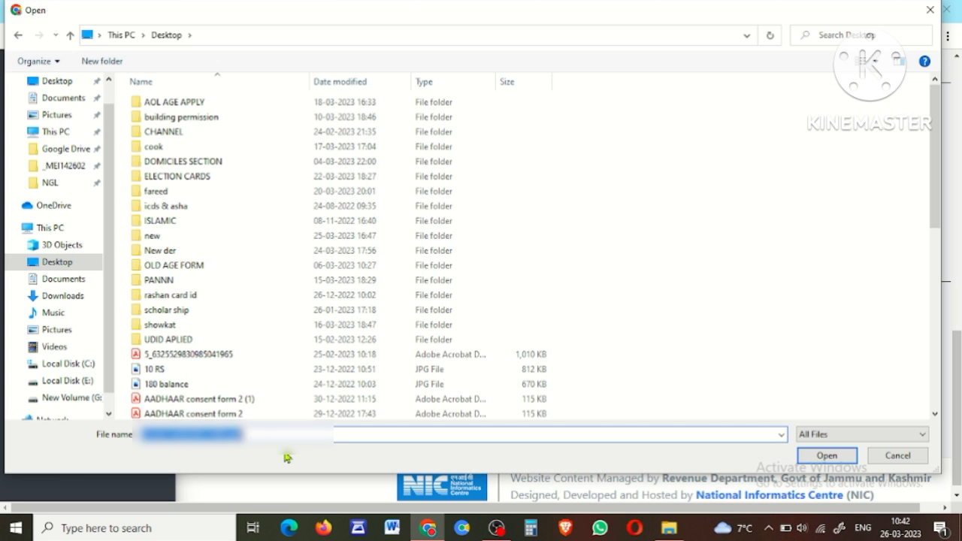
pyautogui.click(808, 457)
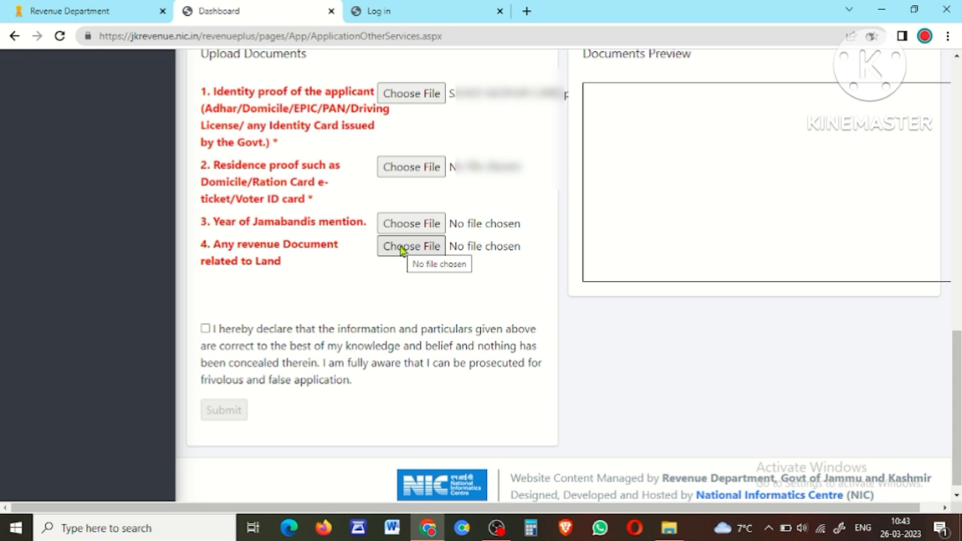
pyautogui.click(206, 330)
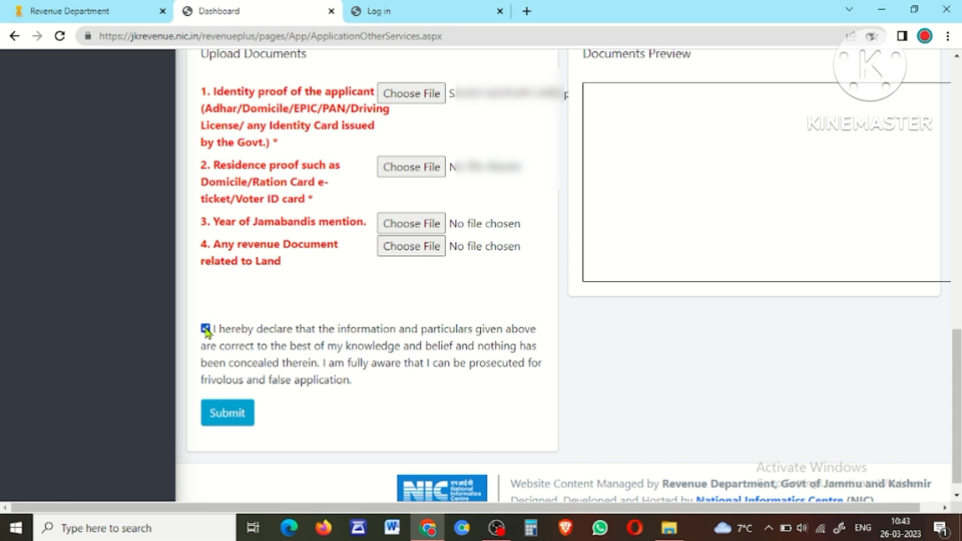
# Step: Submit the application and choose Make Payment for the ₹100 fee
pyautogui.click(235, 414)
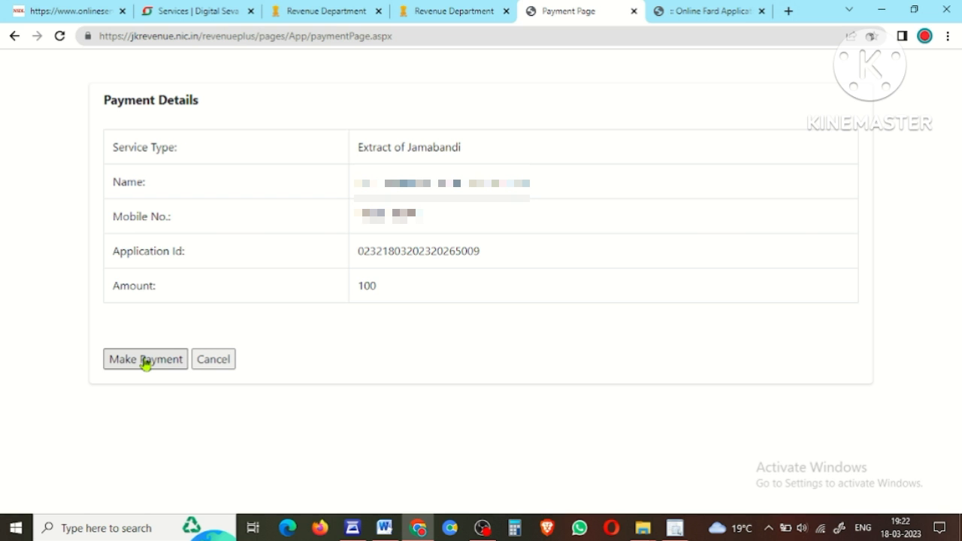
pyautogui.click(146, 361)
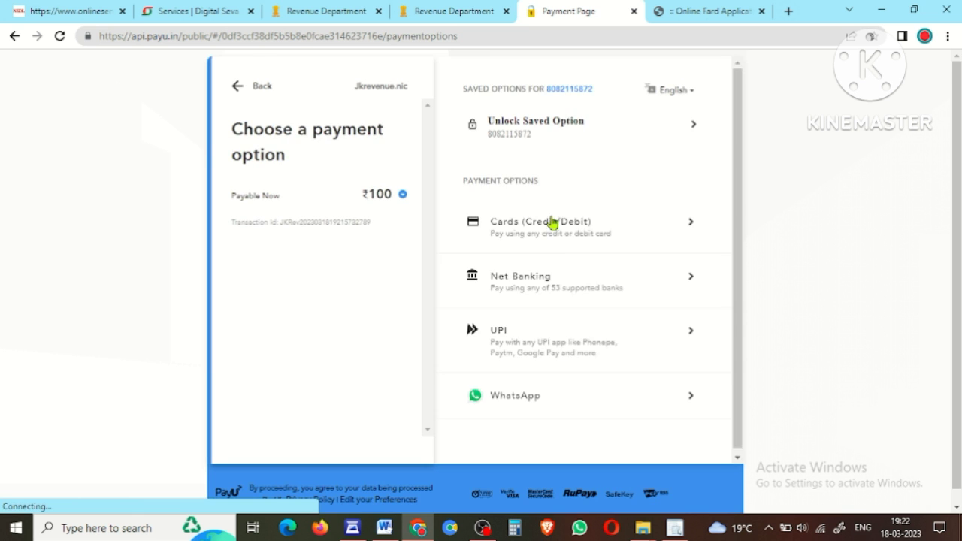
# Step: Pay by credit/debit card, entering card number, expiry, CVV and name on card
pyautogui.click(550, 221)
pyautogui.click(546, 151)
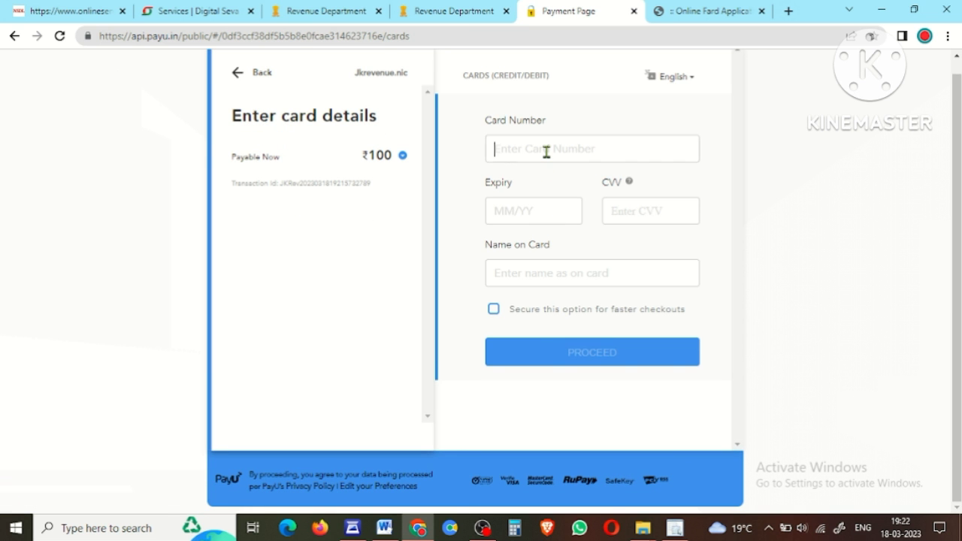
pyautogui.click(539, 211)
pyautogui.click(627, 224)
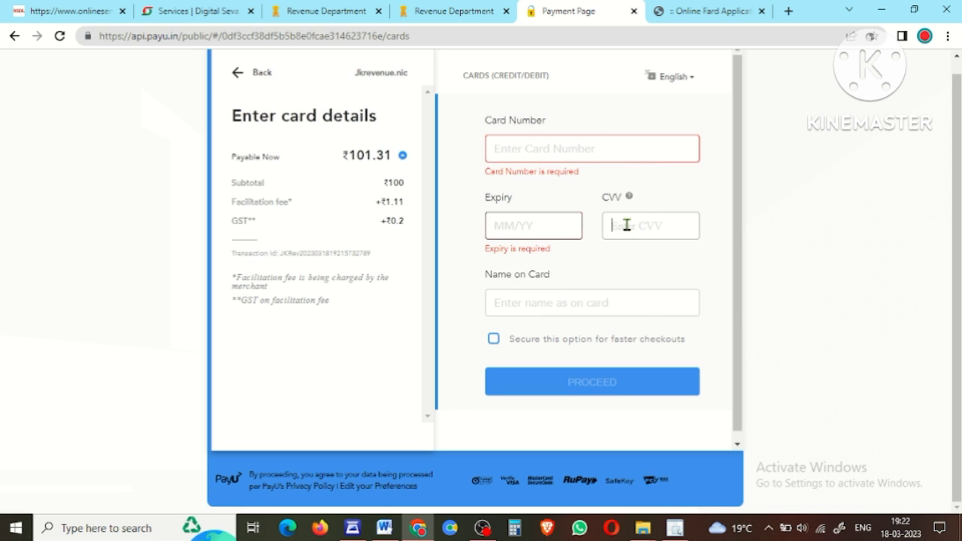
pyautogui.click(585, 299)
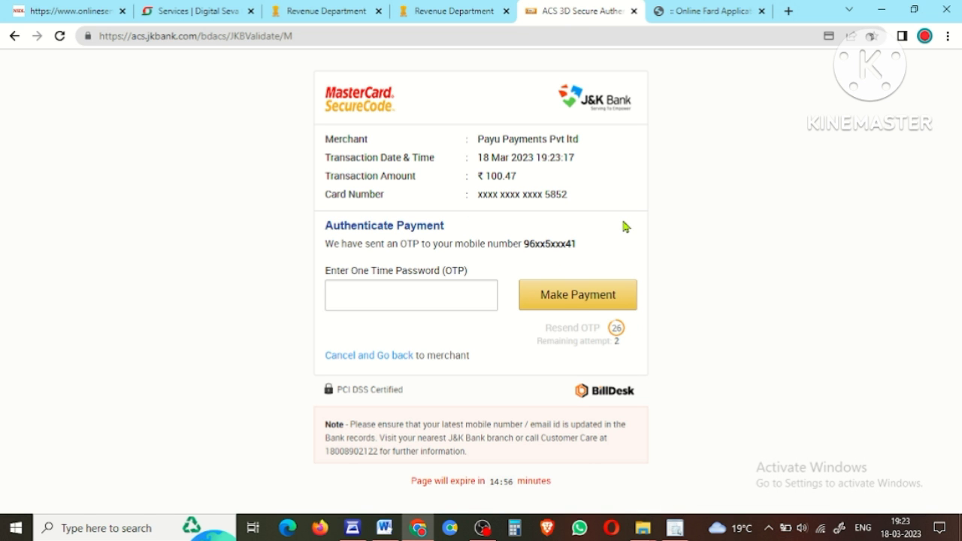
# Step: Enter the J&K Bank one-time password and confirm the ₹100.47 payment
pyautogui.click(411, 295)
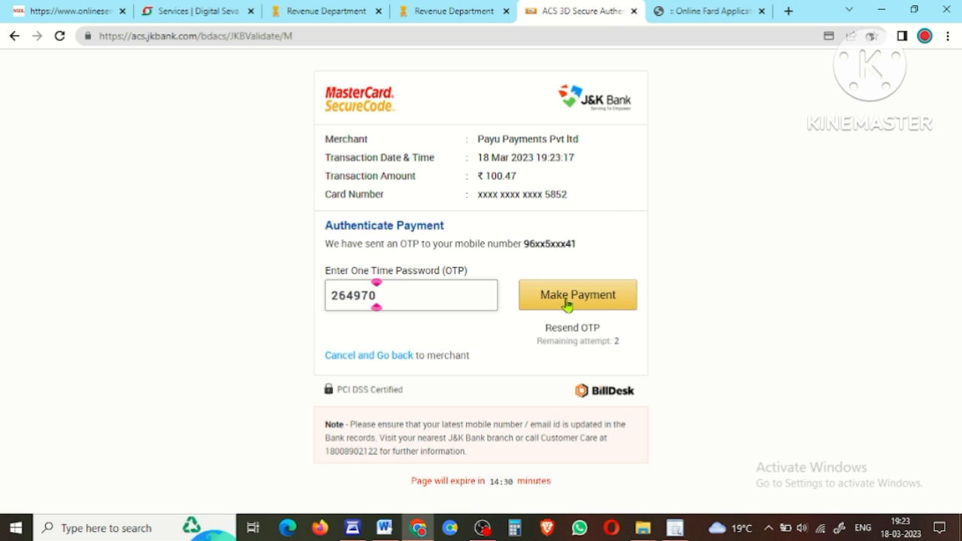
pyautogui.click(565, 302)
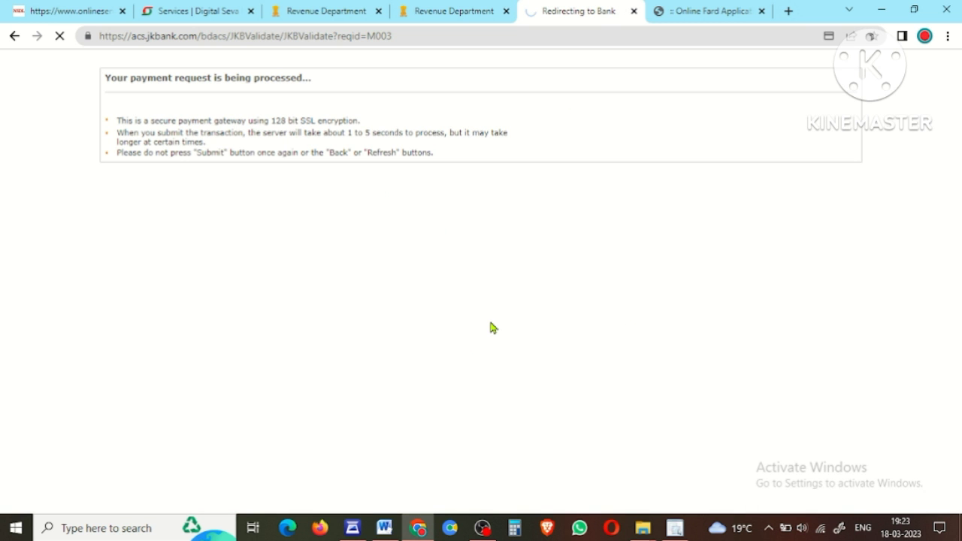